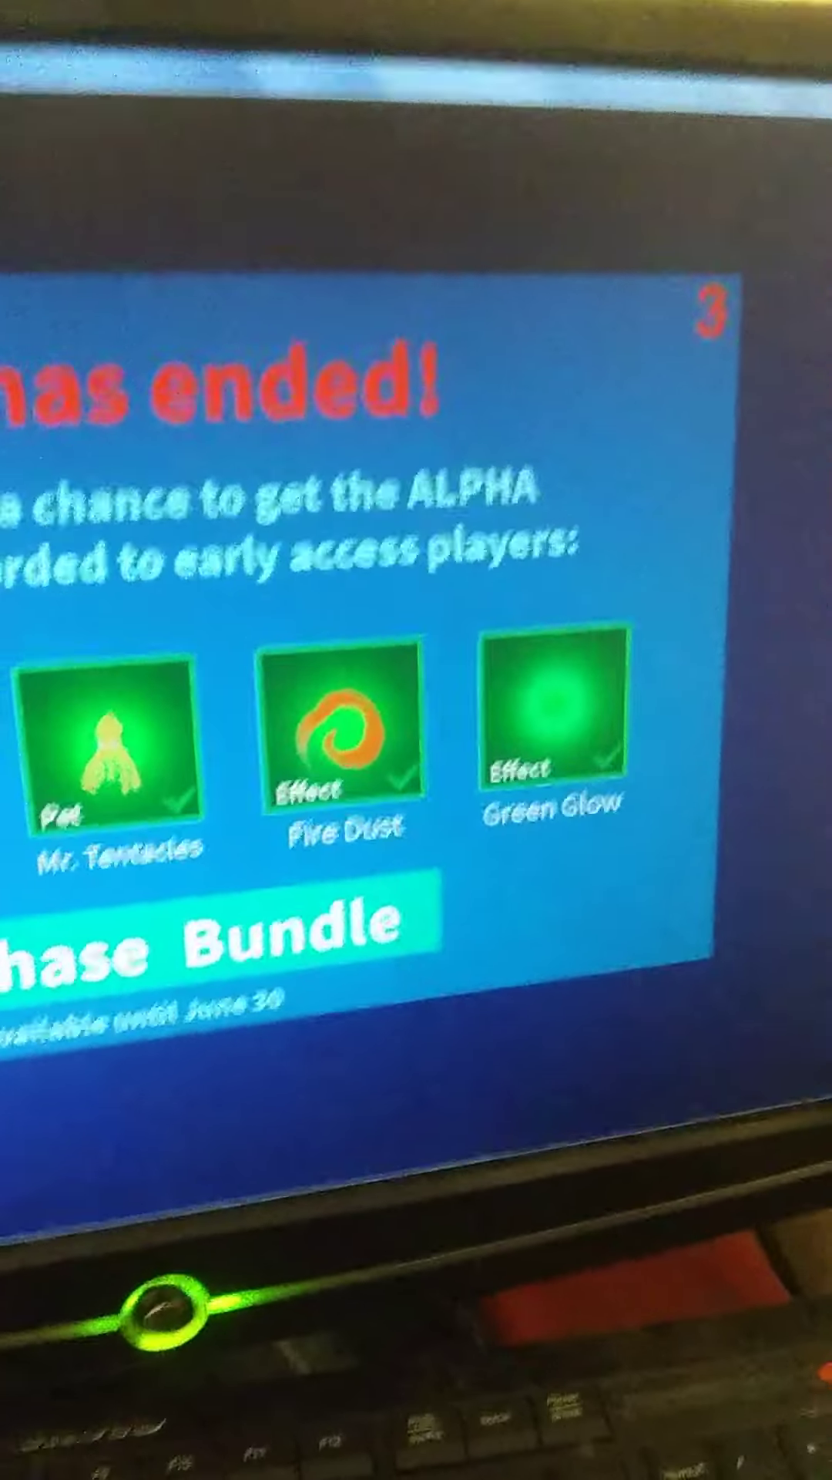
# Lower the Portal Rush volume in Settings to 1, then close the menu.
pyautogui.press('Escape')
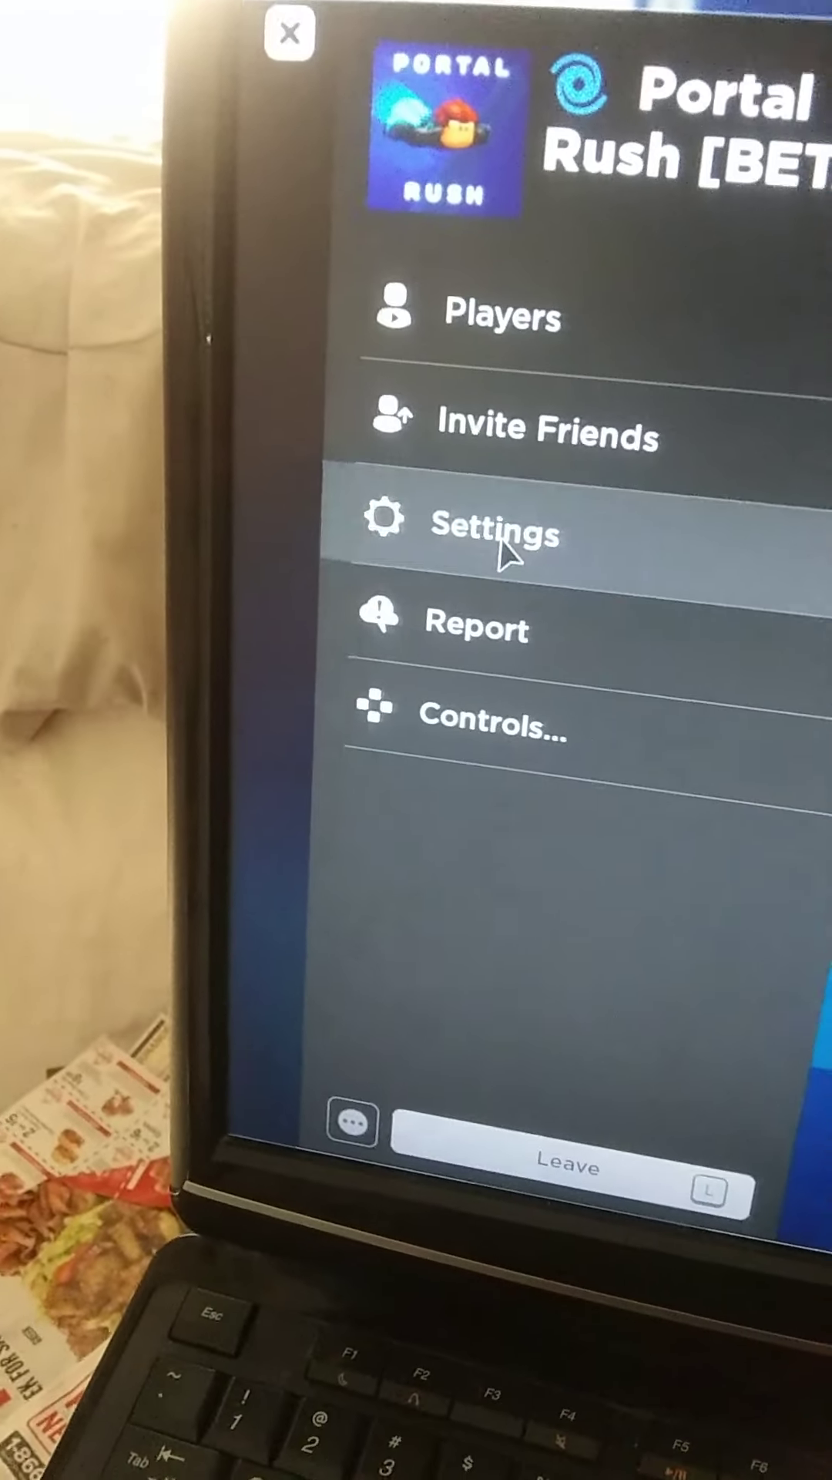
pyautogui.click(515, 541)
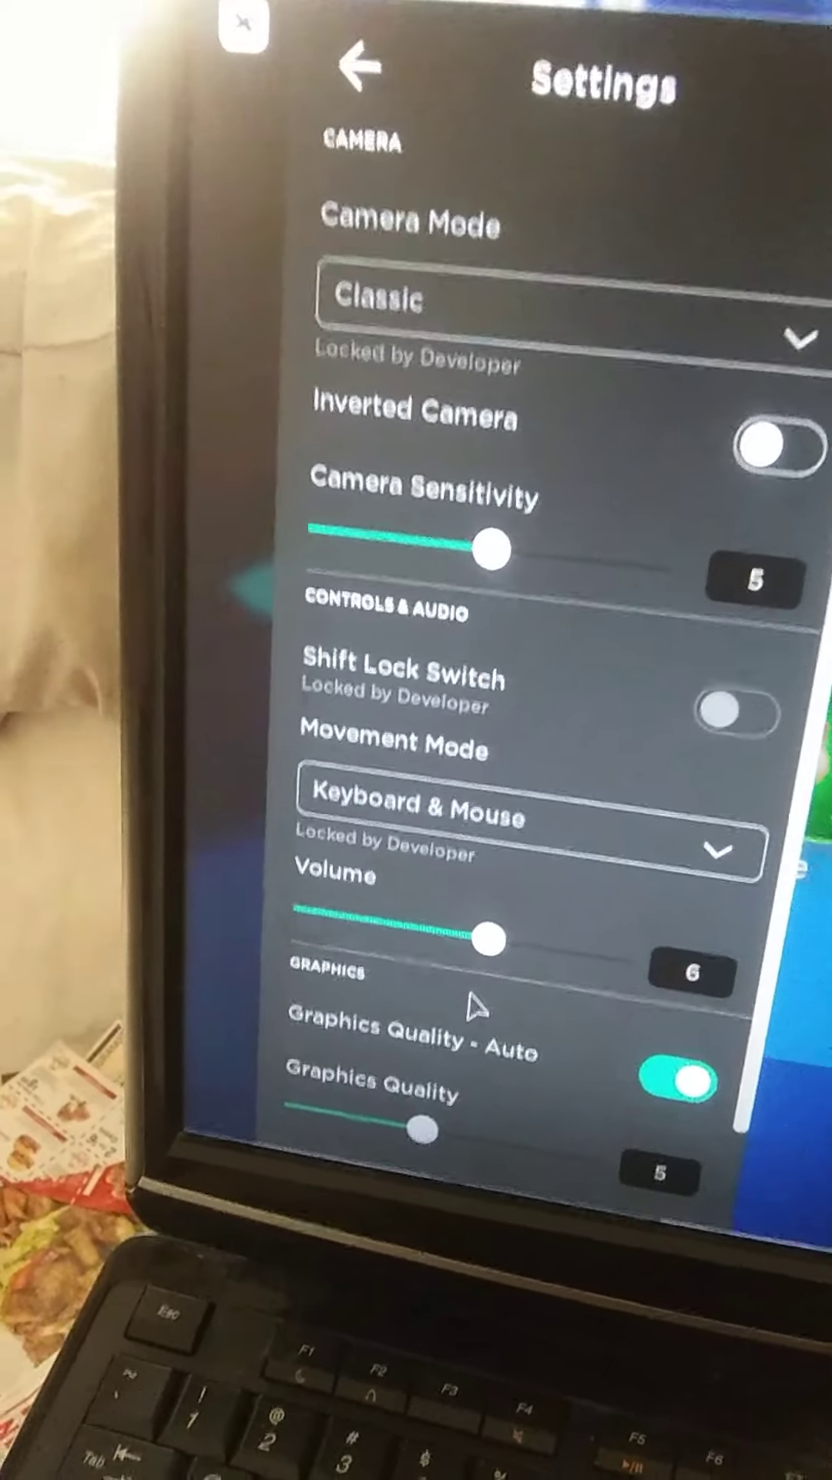
pyautogui.moveTo(487, 939)
pyautogui.mouseDown()
pyautogui.moveTo(278, 913)
pyautogui.moveTo(290, 906)
pyautogui.mouseUp()
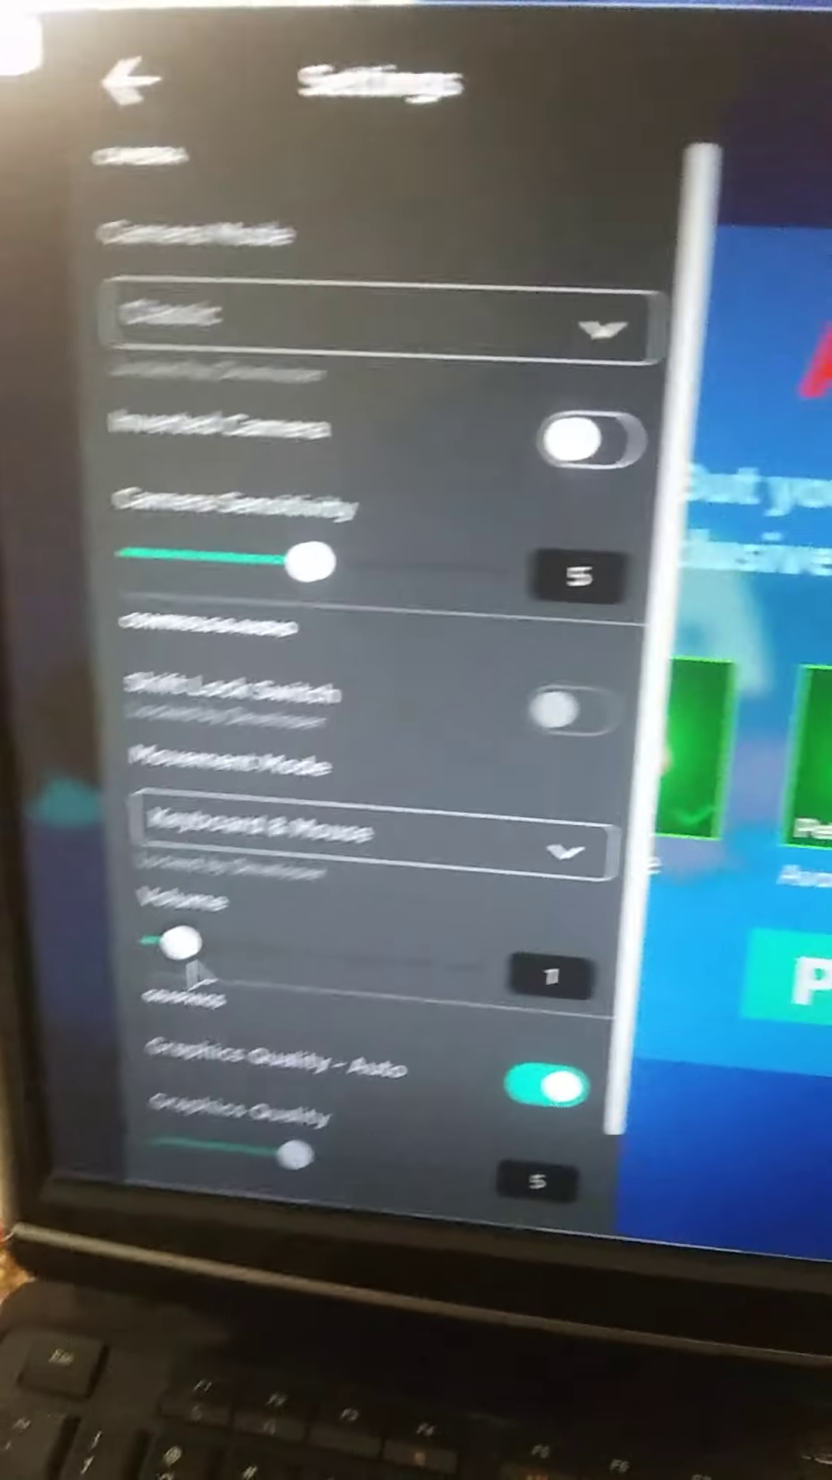
pyautogui.press('Escape')
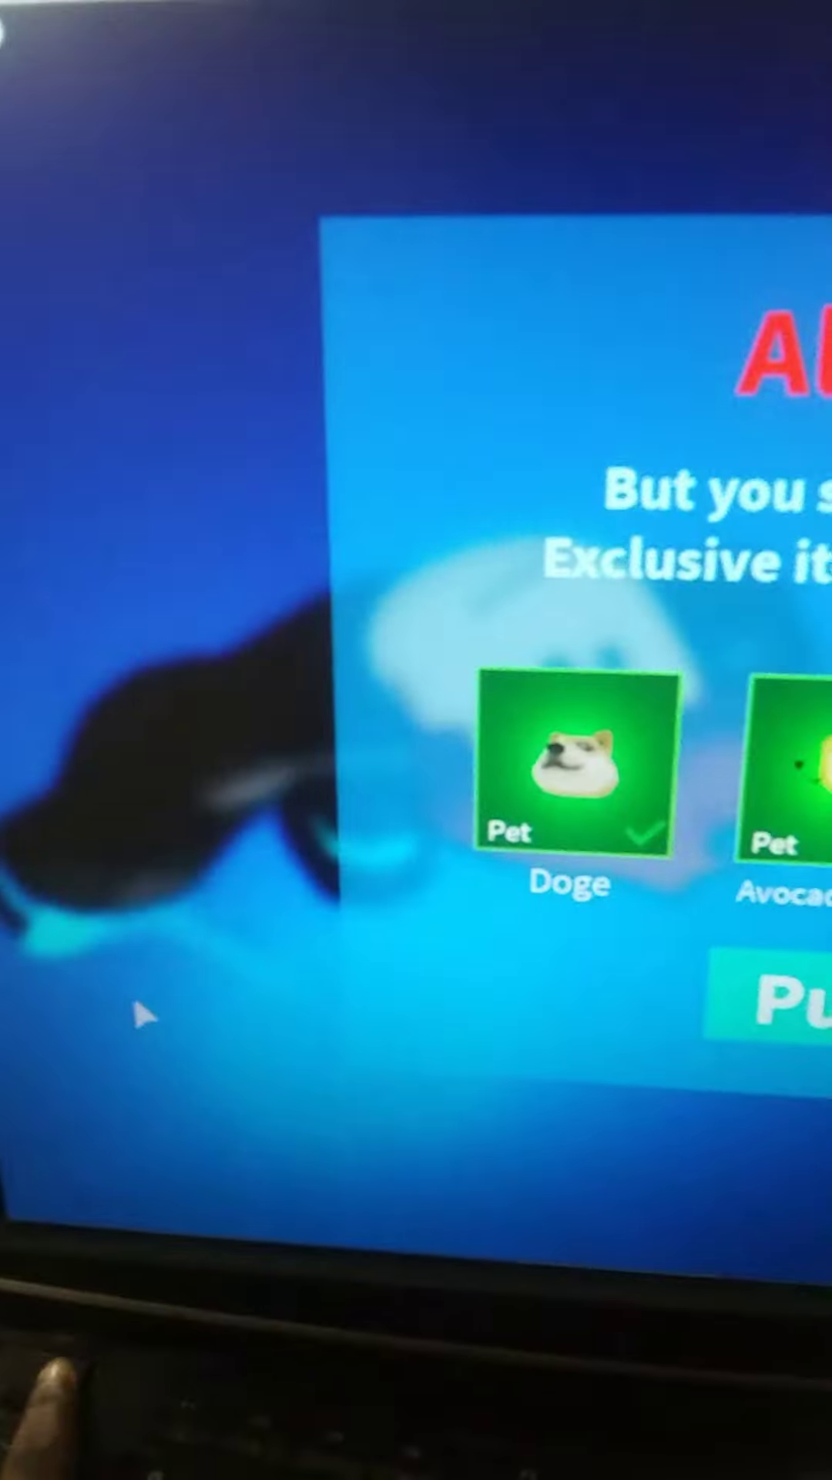